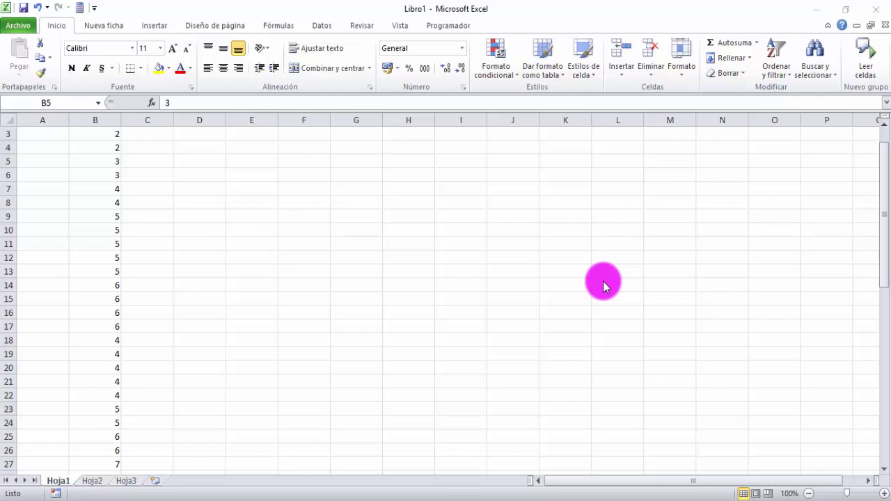
Step: Wheel-zoom the sheet out from 280% to roughly 145% to show more of column B
mouse_move(883, 224)
left_mouse_down()
mouse_move(870, 450)
mouse_move(881, 183)
mouse_move(883, 426)
mouse_move(882, 171)
left_mouse_up()
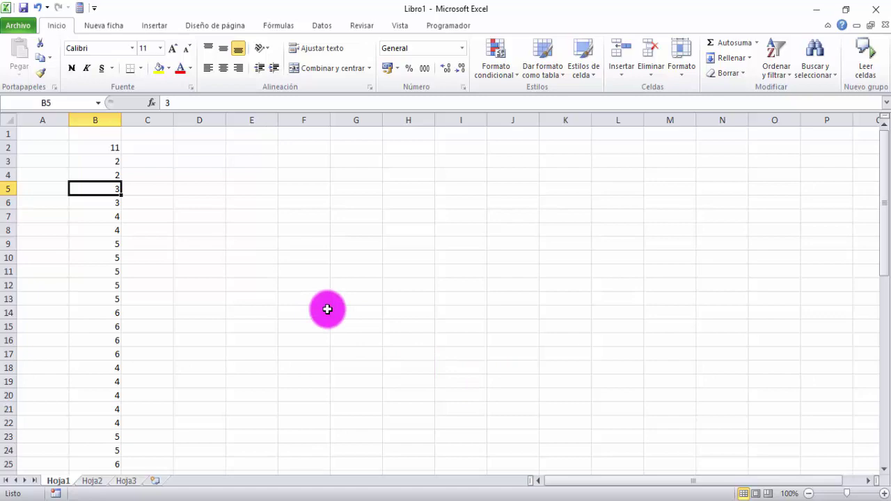
scroll(127, 251, "down", 2)
scroll(127, 252, "down", 2)
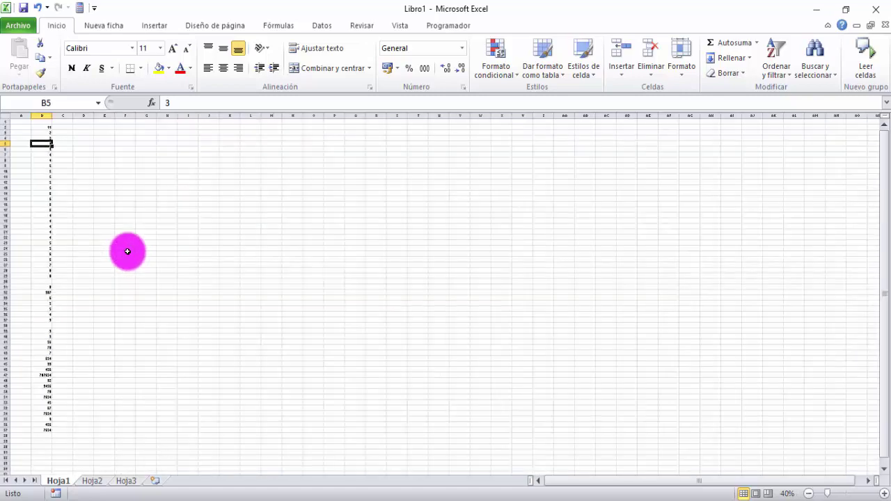
scroll(127, 251, "up", 4)
scroll(127, 251, "up", 2)
scroll(127, 251, "up", 3)
scroll(128, 251, "down", 6)
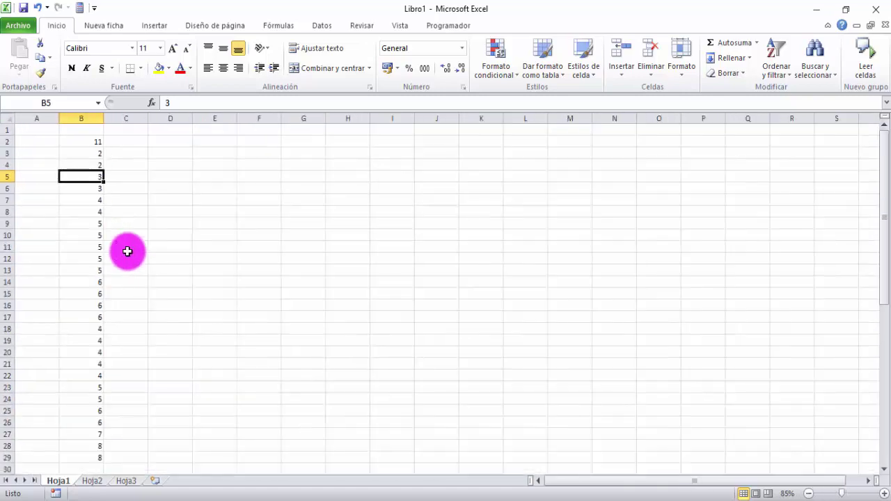
scroll(128, 252, "up", 1)
scroll(128, 251, "up", 4)
scroll(127, 251, "up", 1)
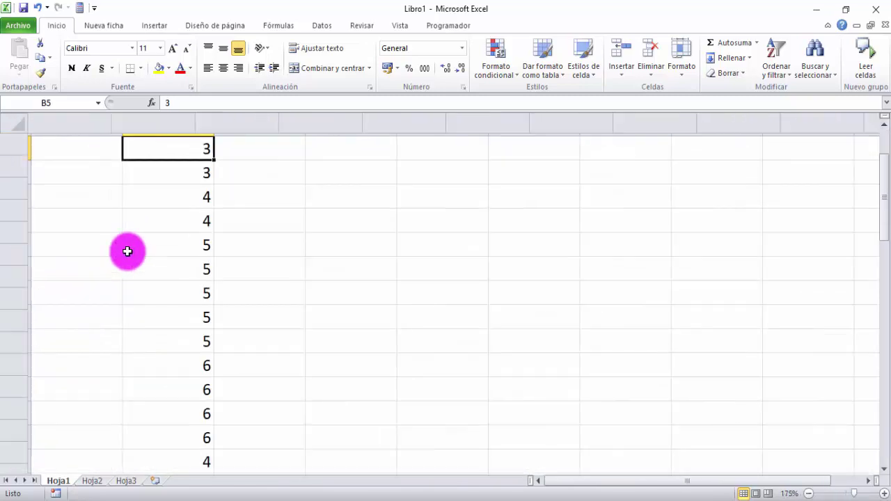
scroll(127, 252, "down", 1)
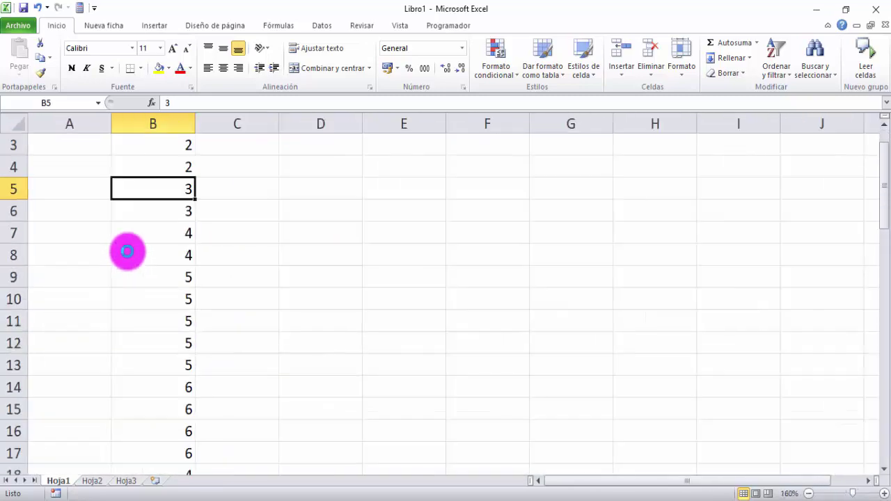
scroll(128, 251, "up", 1)
scroll(128, 251, "up", 1)
scroll(128, 251, "down", 1)
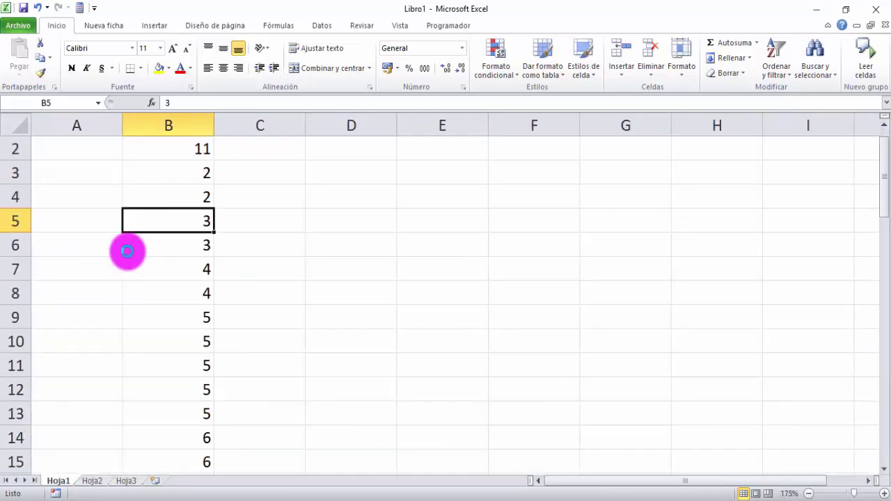
scroll(128, 251, "down", 1)
scroll(128, 252, "down", 1)
scroll(127, 251, "up", 2)
scroll(127, 251, "up", 1)
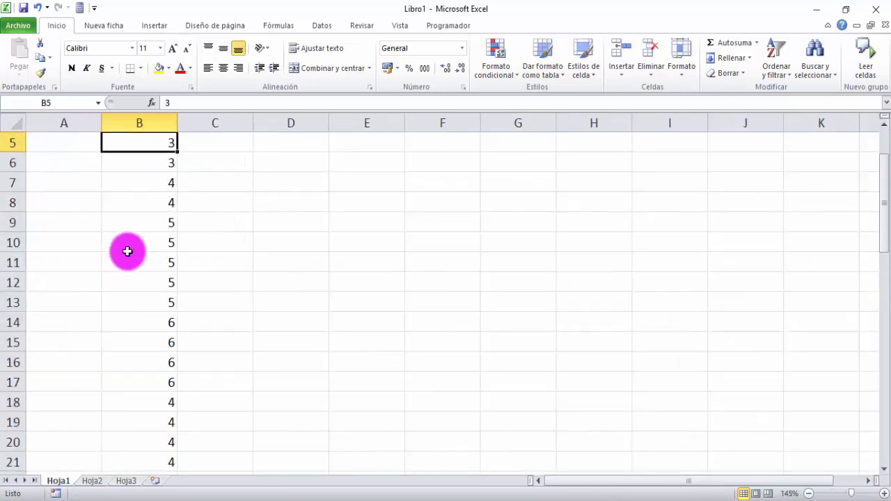
scroll(128, 252, "up", 1)
scroll(127, 252, "up", 2)
scroll(127, 252, "up", 2)
scroll(127, 251, "up", 2)
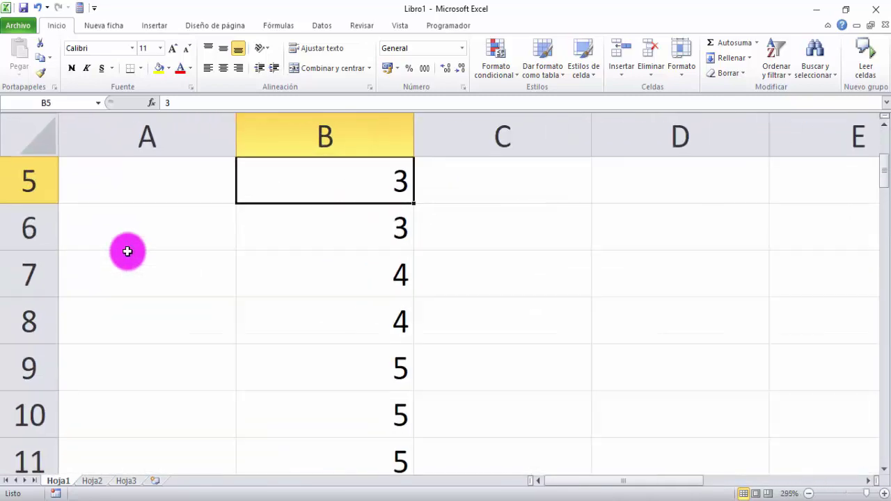
scroll(128, 252, "up", 1)
scroll(128, 251, "down", 10)
scroll(127, 251, "down", 9)
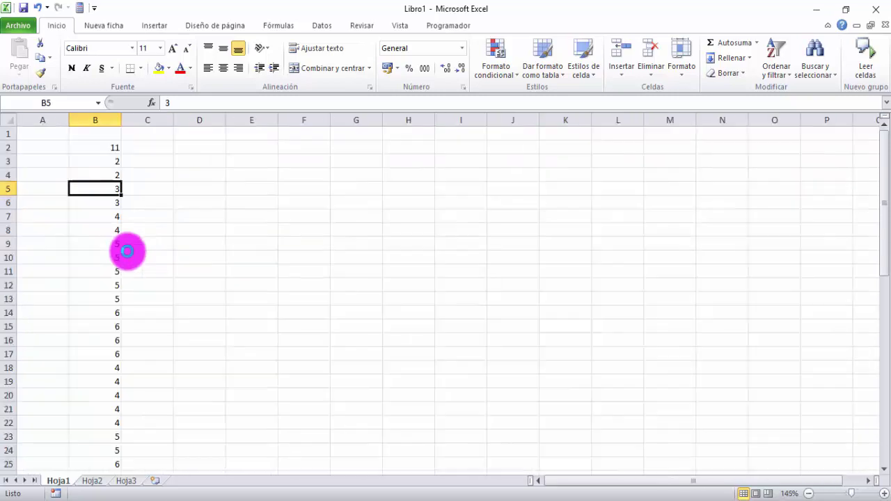
scroll(128, 251, "down", 3)
scroll(127, 251, "down", 4)
scroll(127, 251, "up", 4)
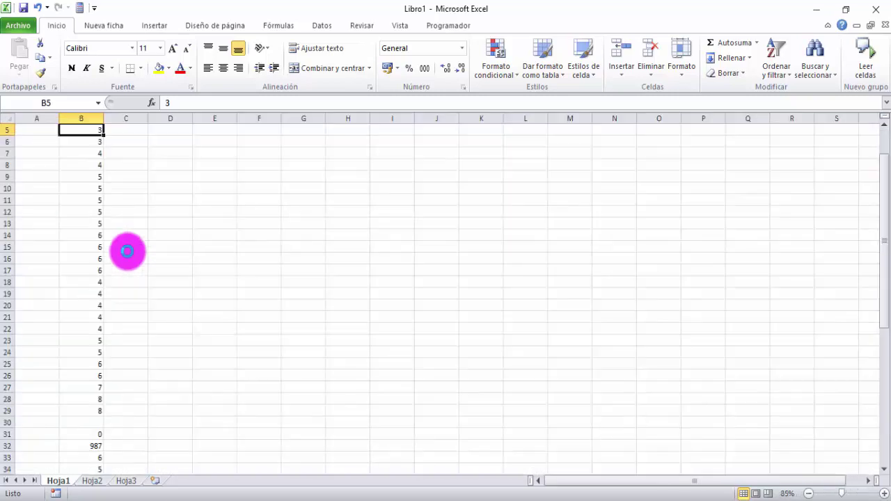
scroll(128, 252, "up", 5)
scroll(128, 252, "up", 7)
scroll(128, 251, "up", 4)
scroll(128, 251, "down", 2)
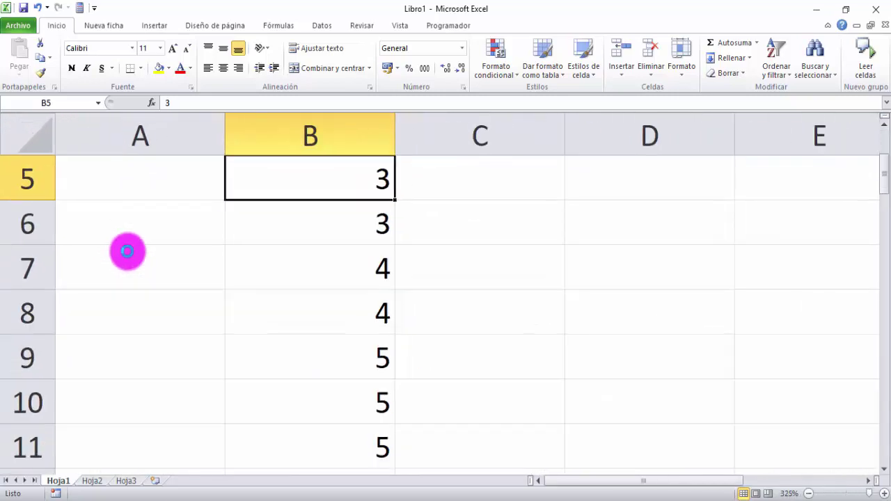
scroll(127, 252, "down", 8)
scroll(127, 251, "down", 3)
scroll(128, 251, "up", 1)
scroll(128, 251, "up", 6)
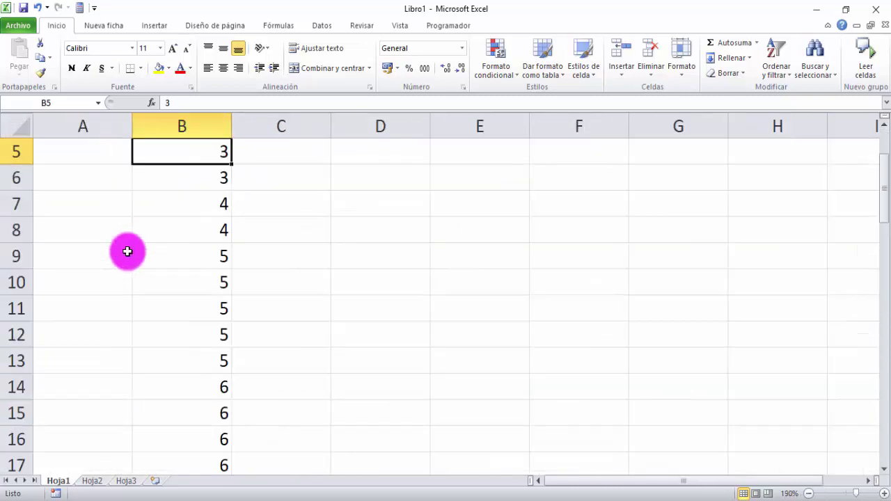
scroll(127, 252, "up", 7)
scroll(127, 251, "up", 6)
scroll(128, 251, "down", 3)
scroll(127, 252, "down", 10)
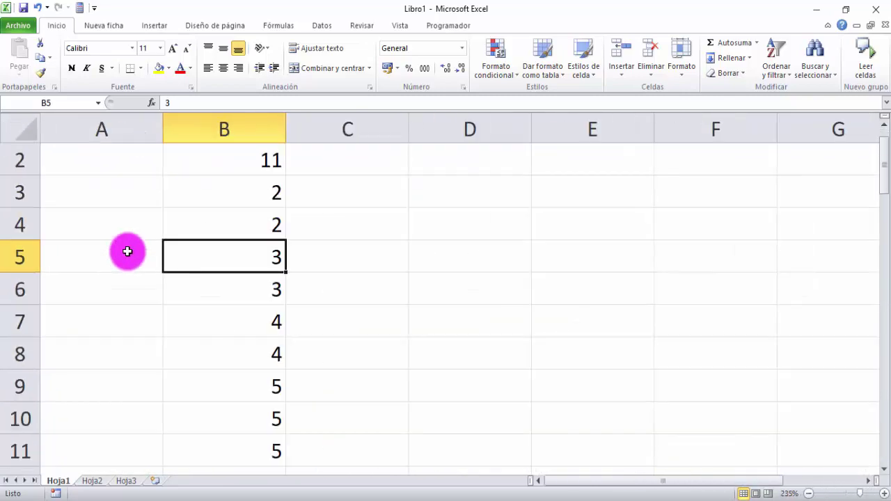
scroll(127, 251, "down", 4)
scroll(128, 251, "down", 2)
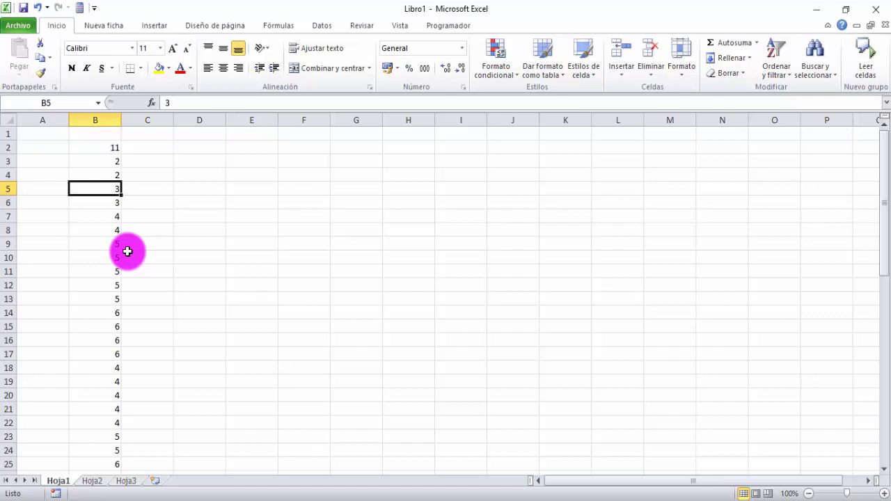
scroll(128, 251, "up", 5)
scroll(127, 252, "up", 6)
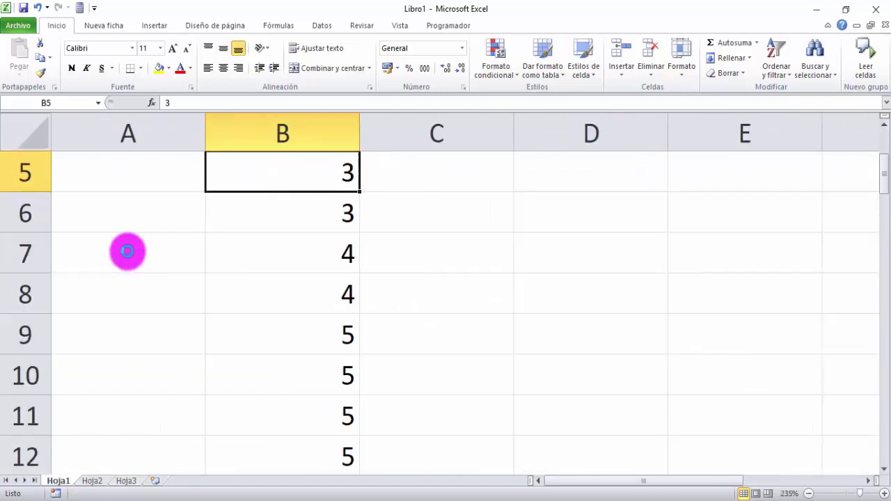
scroll(127, 252, "down", 3)
scroll(128, 251, "down", 5)
scroll(128, 251, "down", 3)
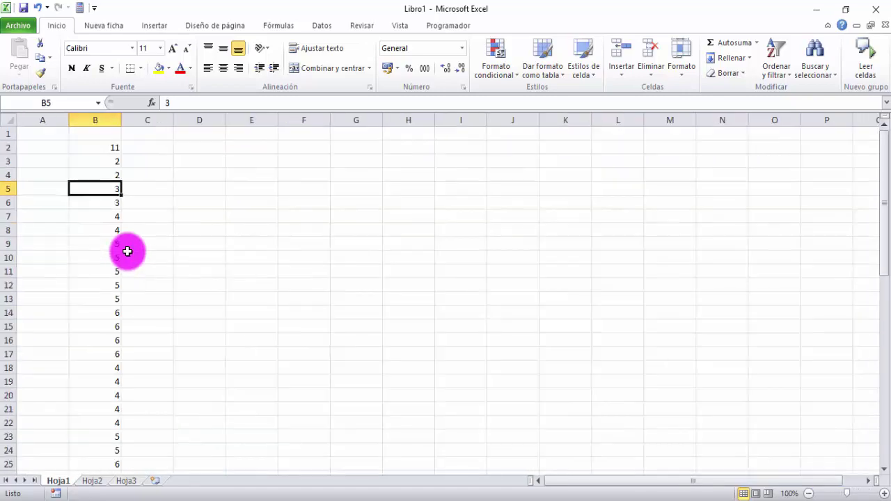
scroll(128, 252, "down", 4)
scroll(128, 252, "up", 2)
scroll(128, 251, "up", 4)
scroll(127, 251, "up", 3)
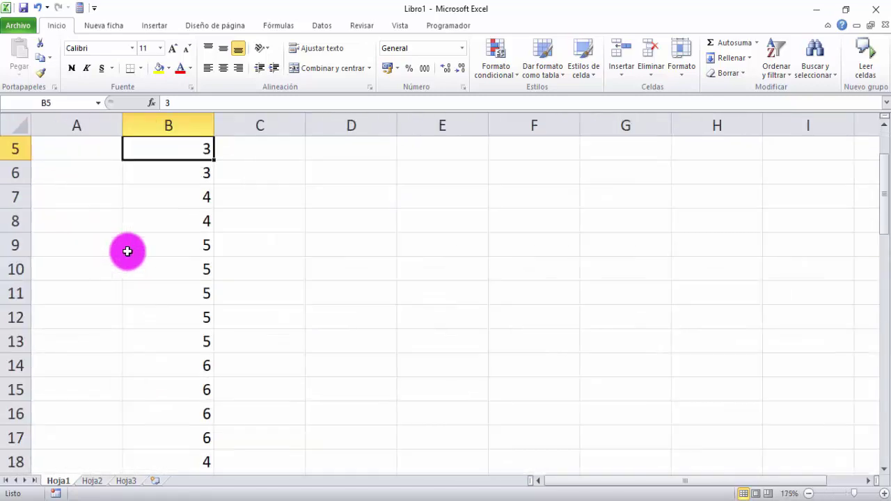
scroll(128, 251, "up", 2)
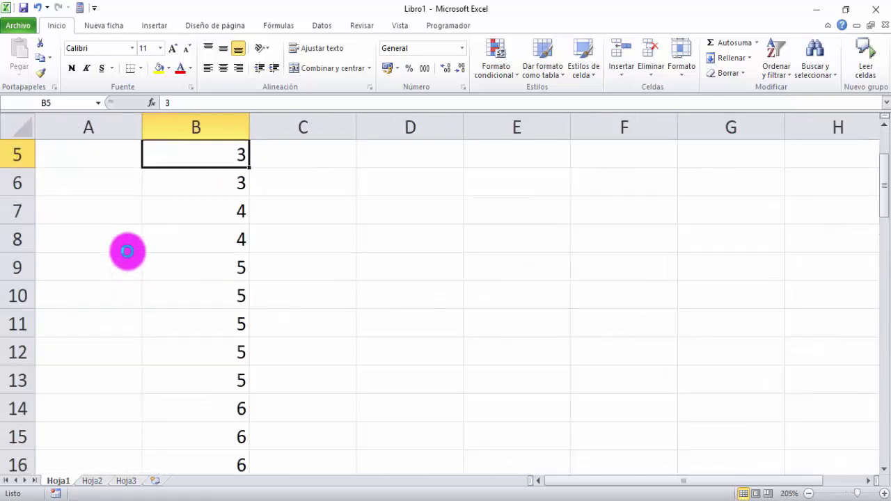
scroll(127, 251, "up", 5)
scroll(127, 251, "down", 1)
scroll(127, 251, "down", 1)
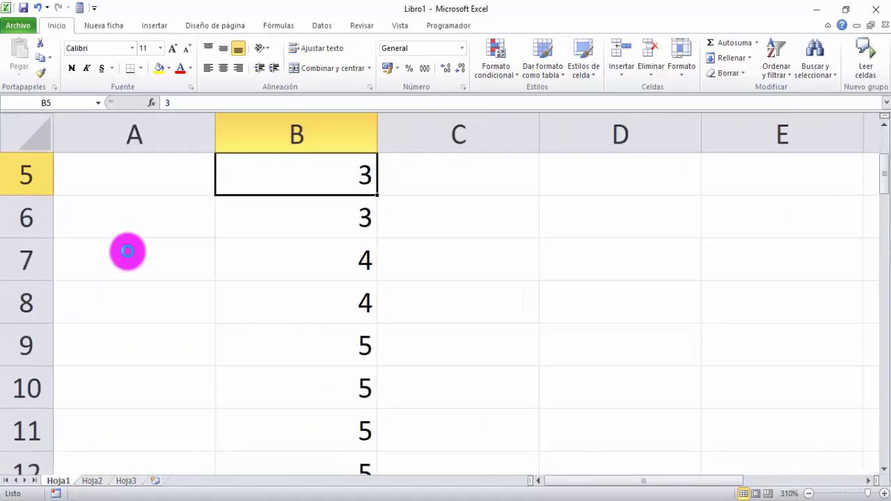
scroll(127, 251, "down", 2)
scroll(128, 252, "down", 1)
scroll(127, 252, "down", 2)
scroll(128, 251, "down", 2)
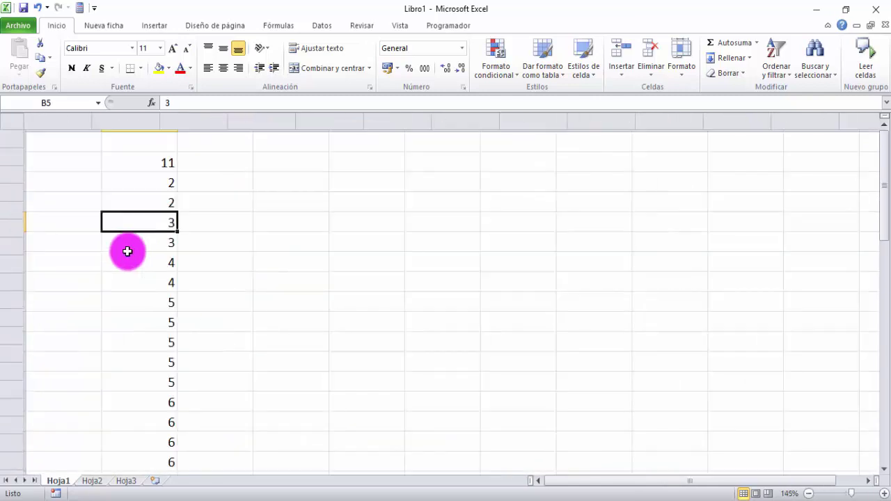
scroll(127, 252, "down", 1)
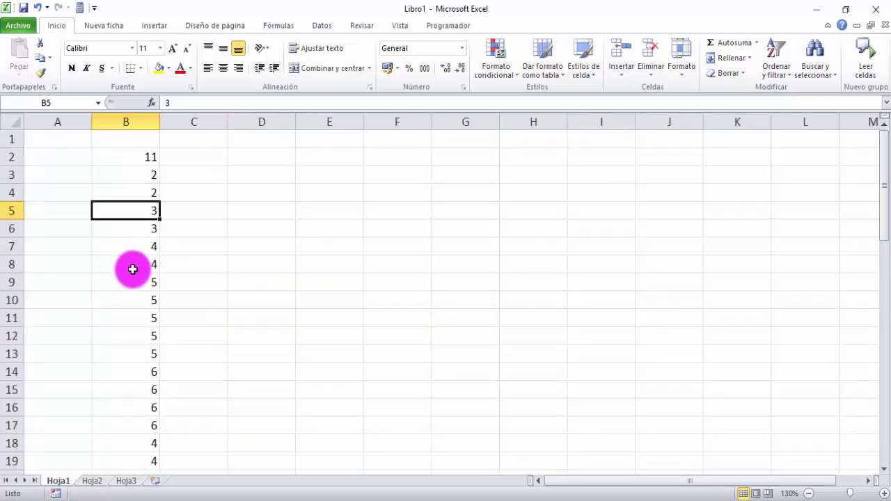
scroll(175, 261, "down", 1)
scroll(159, 263, "up", 2)
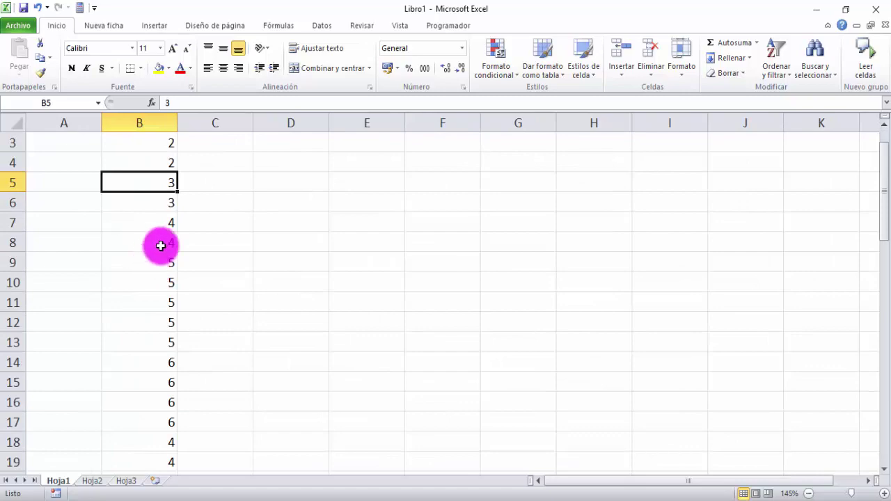
Step: Uncheck 'Hacer zoom al usar la rueda de IntelliMouse' under Opciones > Avanzadas and confirm with Aceptar
left_click(19, 27)
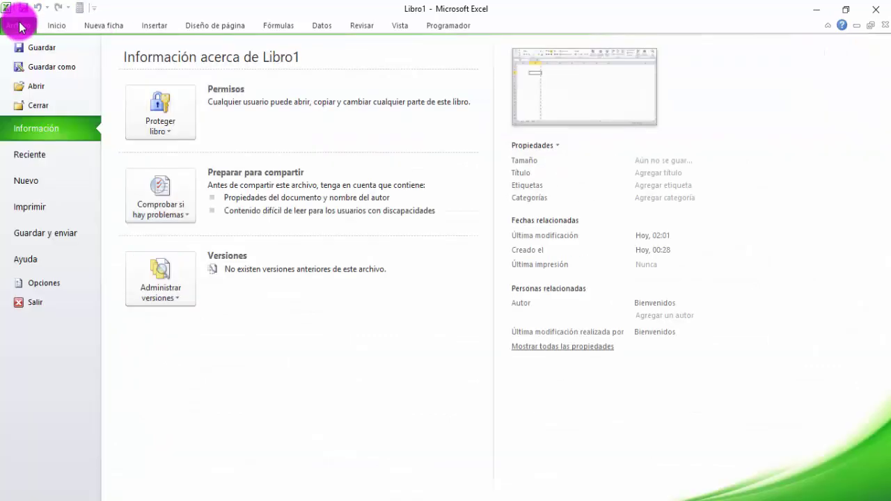
left_click(50, 282)
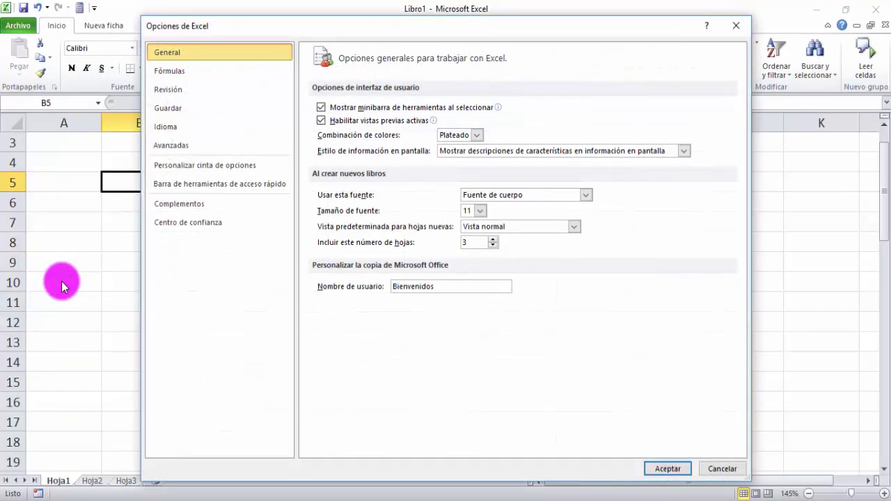
left_click(181, 148)
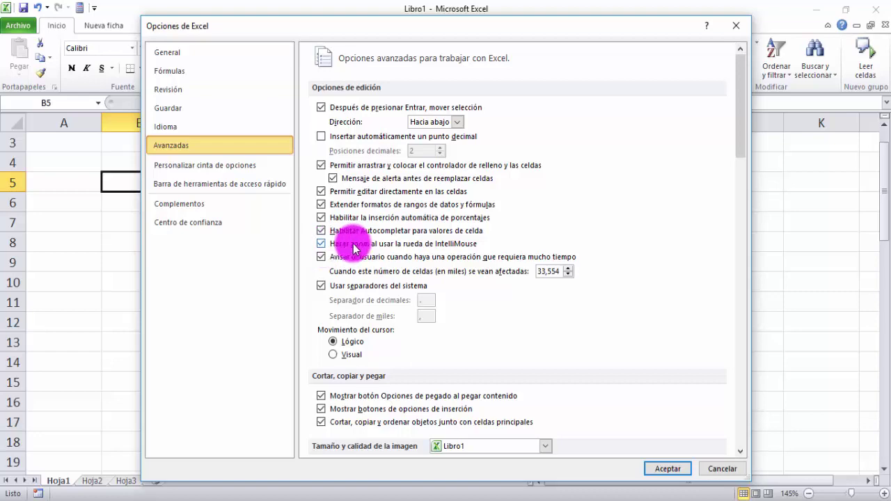
left_click(321, 244)
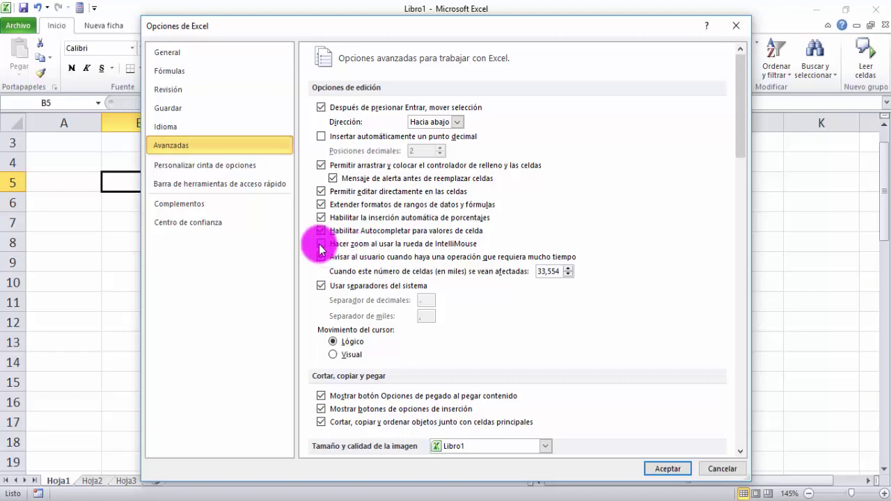
left_click(665, 473)
scroll(446, 199, "down", 20)
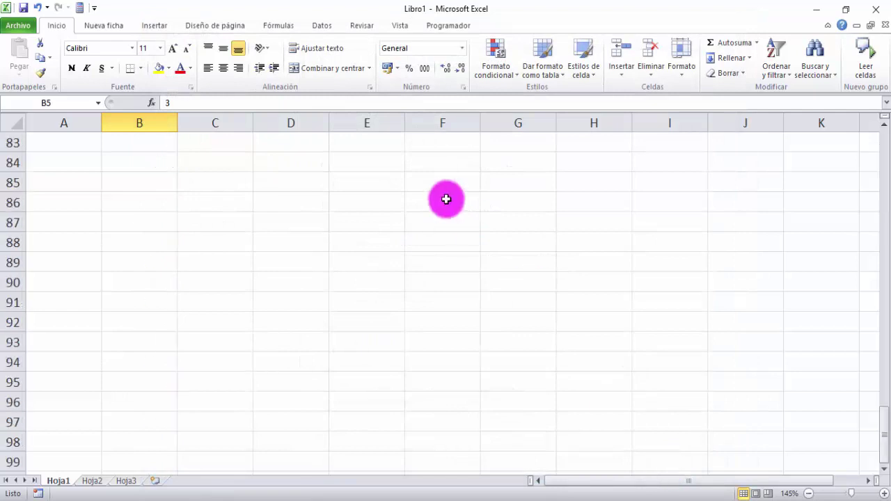
scroll(445, 199, "up", 7)
scroll(446, 199, "up", 20)
scroll(446, 199, "down", 13)
scroll(446, 200, "down", 7)
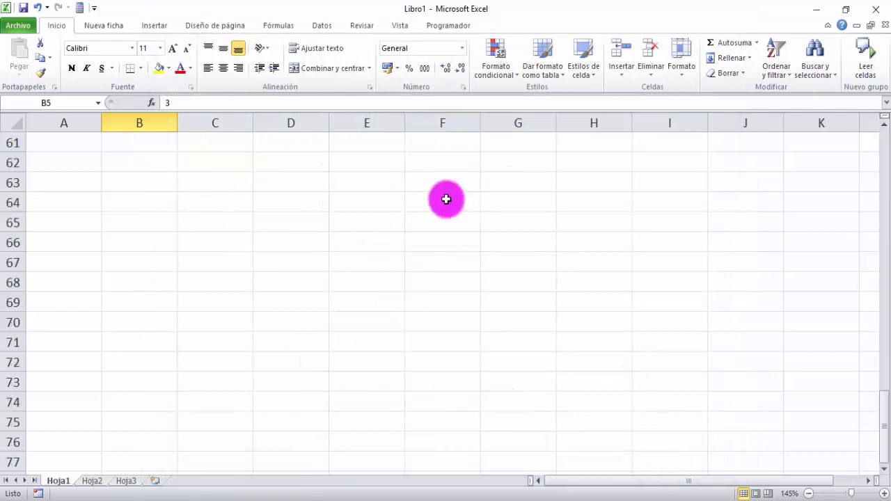
scroll(445, 199, "down", 7)
scroll(445, 199, "up", 20)
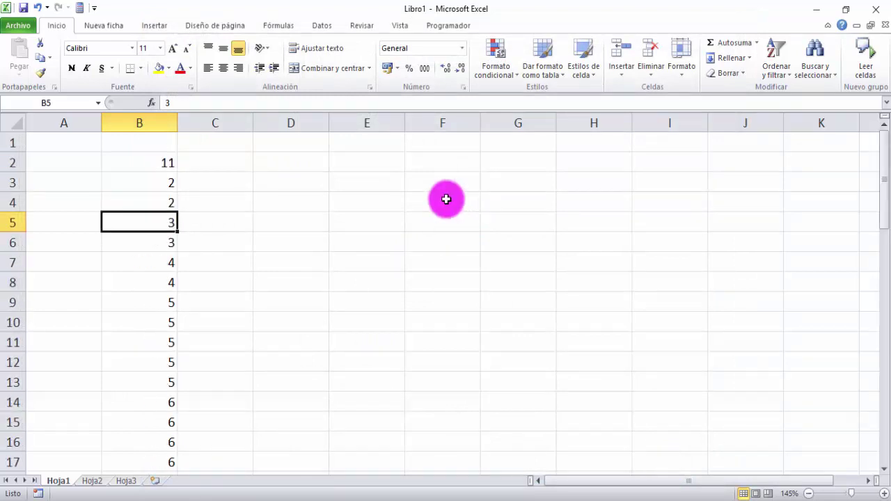
scroll(446, 200, "down", 13)
scroll(446, 199, "up", 7)
scroll(446, 199, "down", 7)
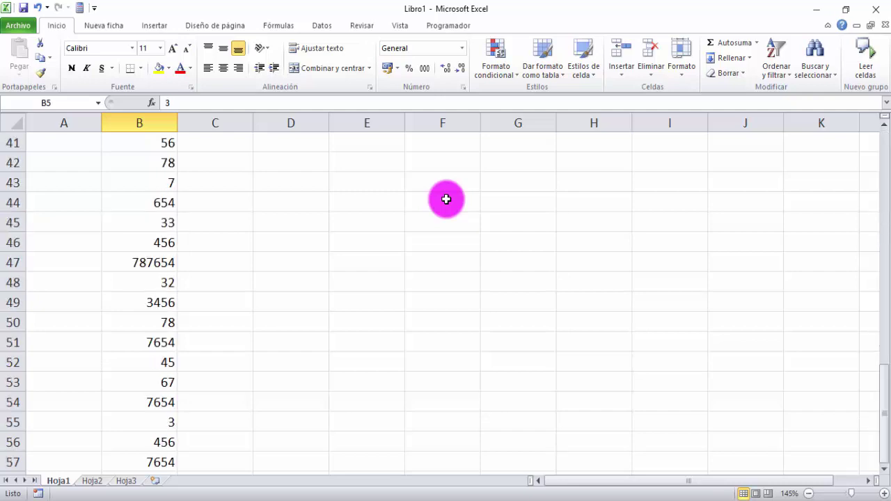
scroll(446, 199, "up", 13)
scroll(445, 199, "down", 7)
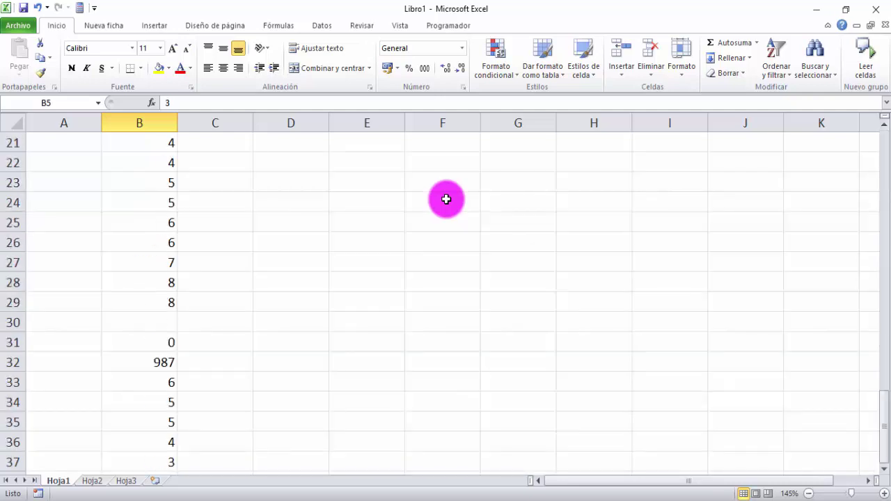
scroll(446, 199, "down", 13)
scroll(446, 200, "down", 7)
scroll(445, 199, "up", 7)
scroll(445, 199, "up", 20)
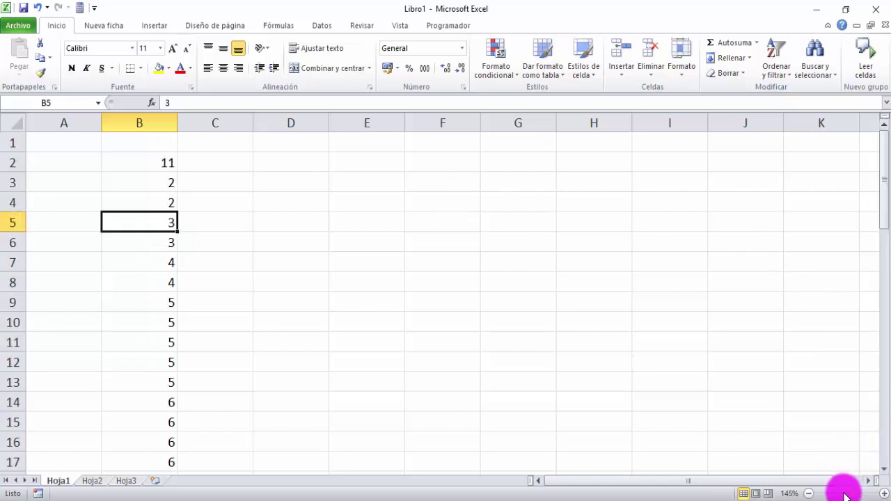
Step: Set the status-bar zoom to 98%, then wheel-scroll up and down the column B number list
left_click(847, 494)
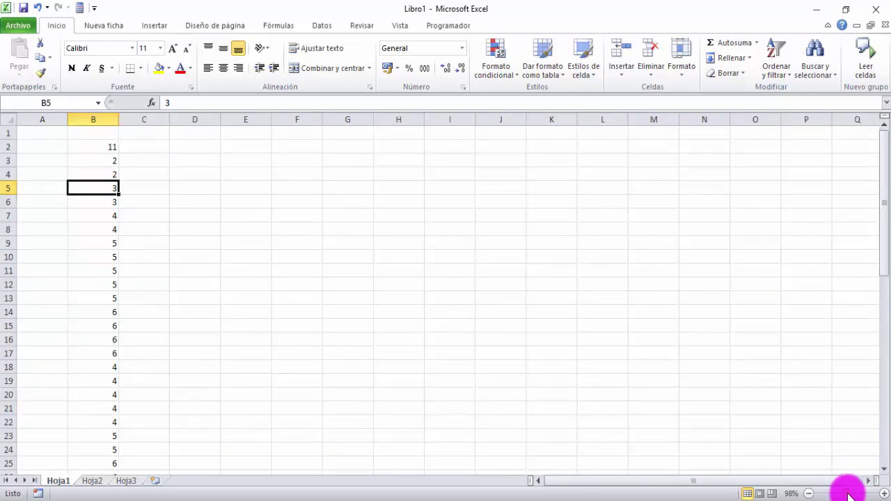
scroll(382, 207, "down", 20)
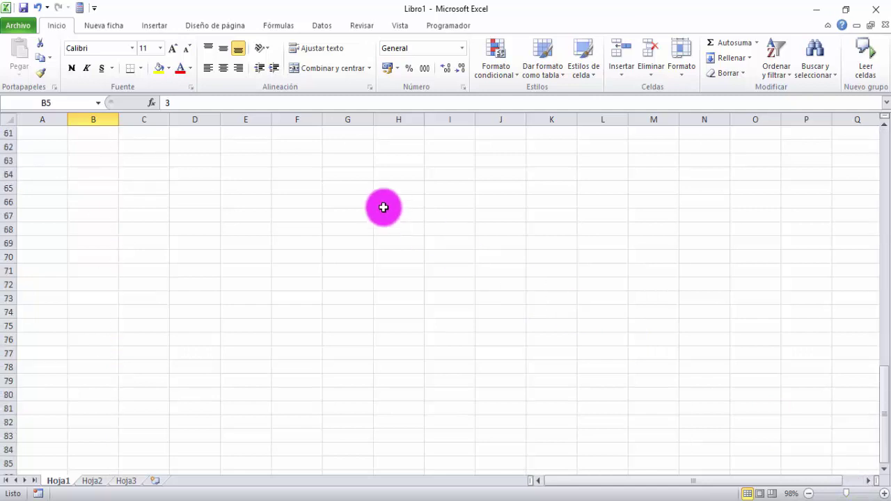
scroll(382, 207, "up", 20)
scroll(383, 207, "down", 7)
scroll(384, 207, "down", 20)
scroll(383, 207, "up", 13)
scroll(384, 207, "up", 20)
scroll(384, 207, "down", 7)
scroll(384, 207, "down", 7)
scroll(384, 207, "down", 13)
scroll(384, 207, "up", 13)
scroll(383, 207, "down", 13)
scroll(384, 207, "up", 20)
scroll(384, 207, "down", 7)
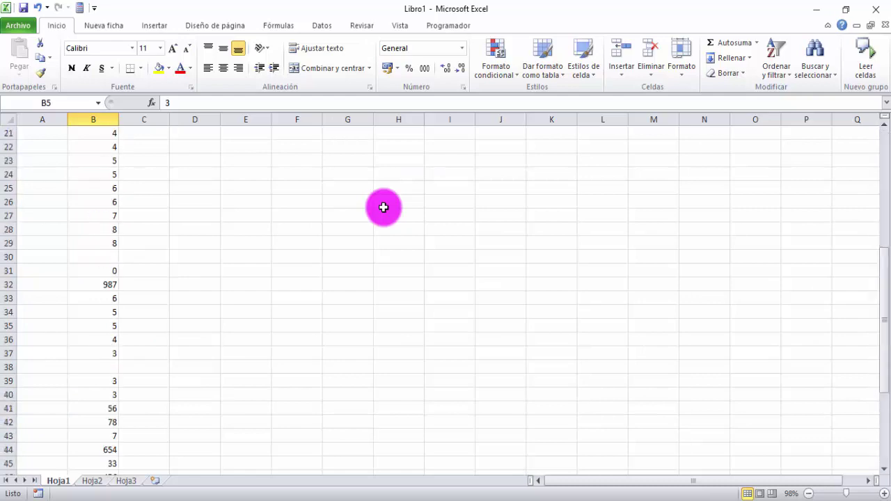
scroll(383, 207, "down", 13)
scroll(384, 207, "up", 13)
scroll(383, 206, "down", 20)
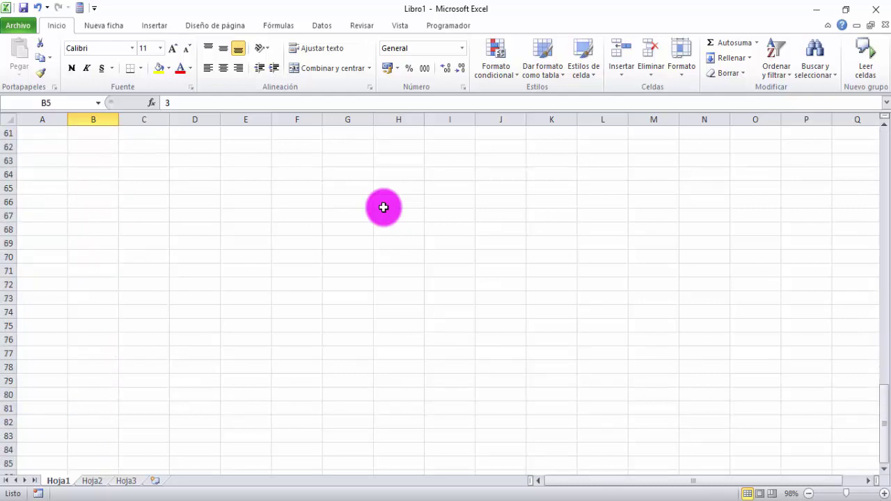
scroll(384, 207, "up", 20)
scroll(384, 207, "down", 13)
scroll(383, 207, "down", 13)
scroll(384, 207, "up", 13)
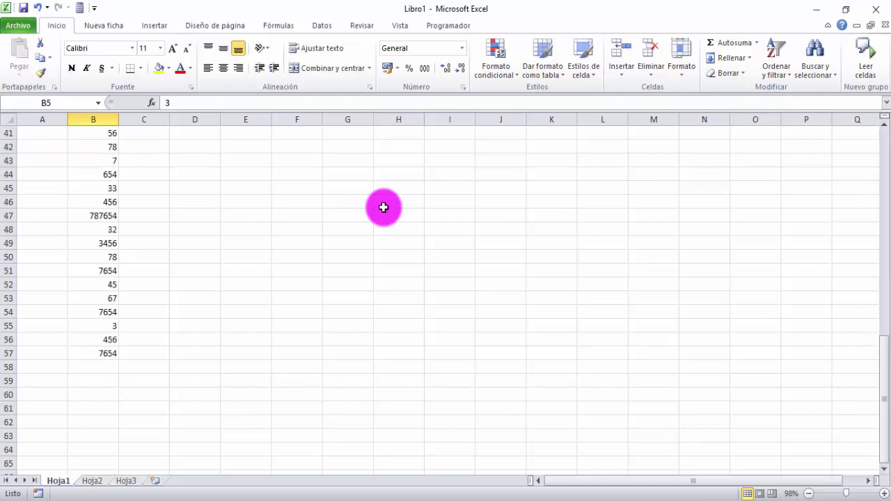
scroll(383, 207, "up", 13)
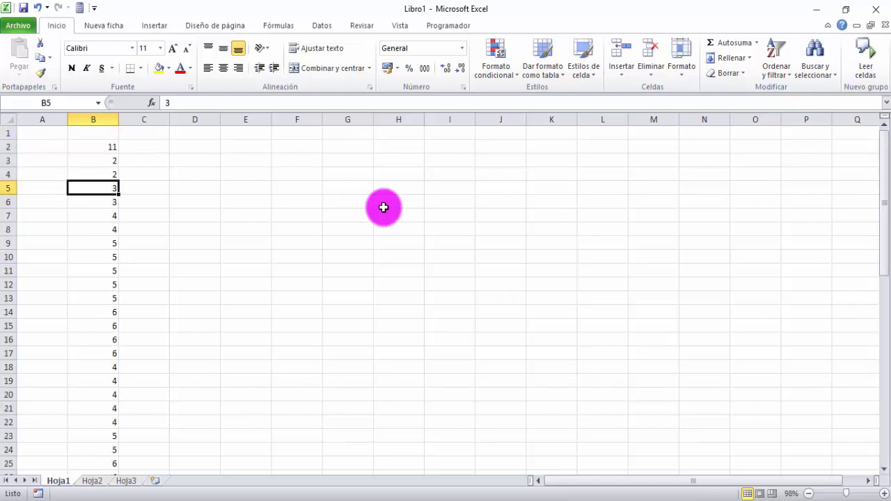